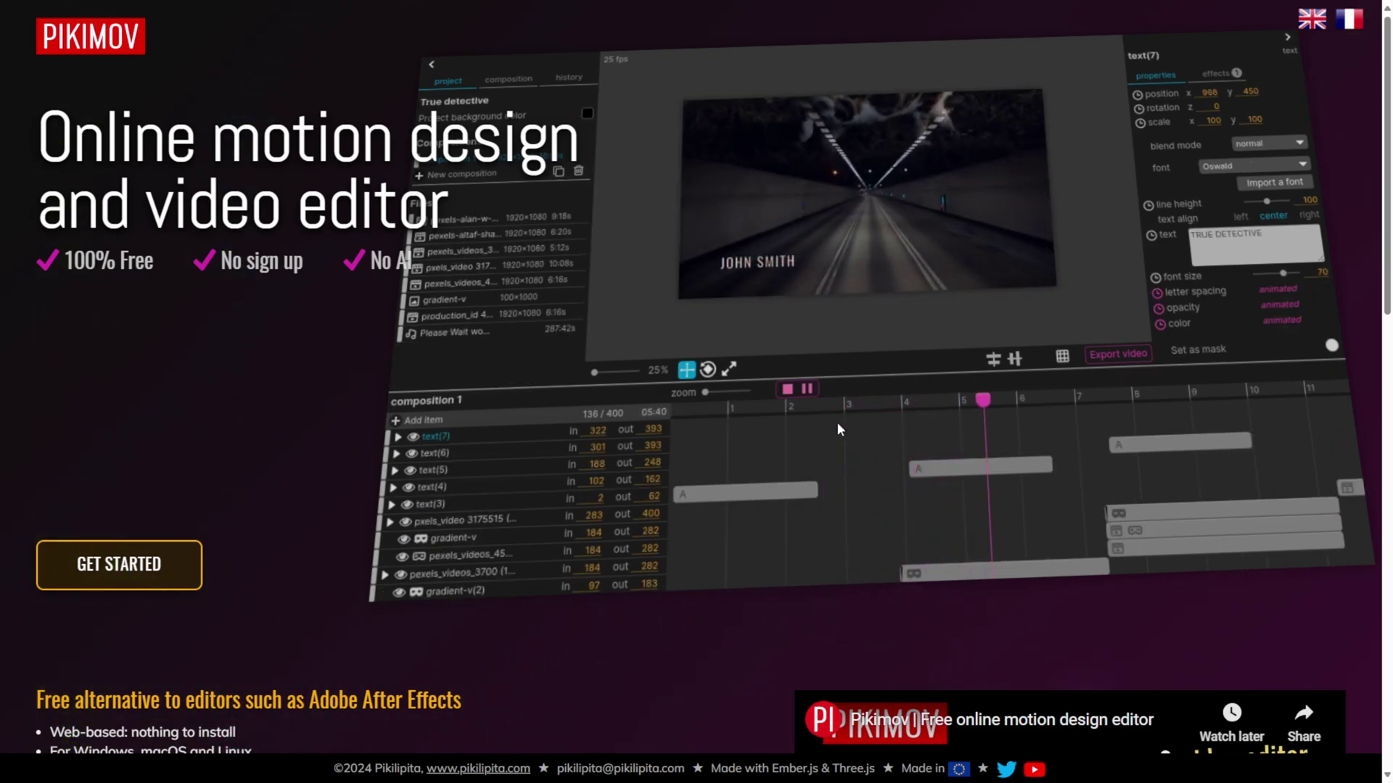
Scroll through the feature list from web-based editing to local file privacy, then back to GET STARTED
scroll(627, 557, "down", 3)
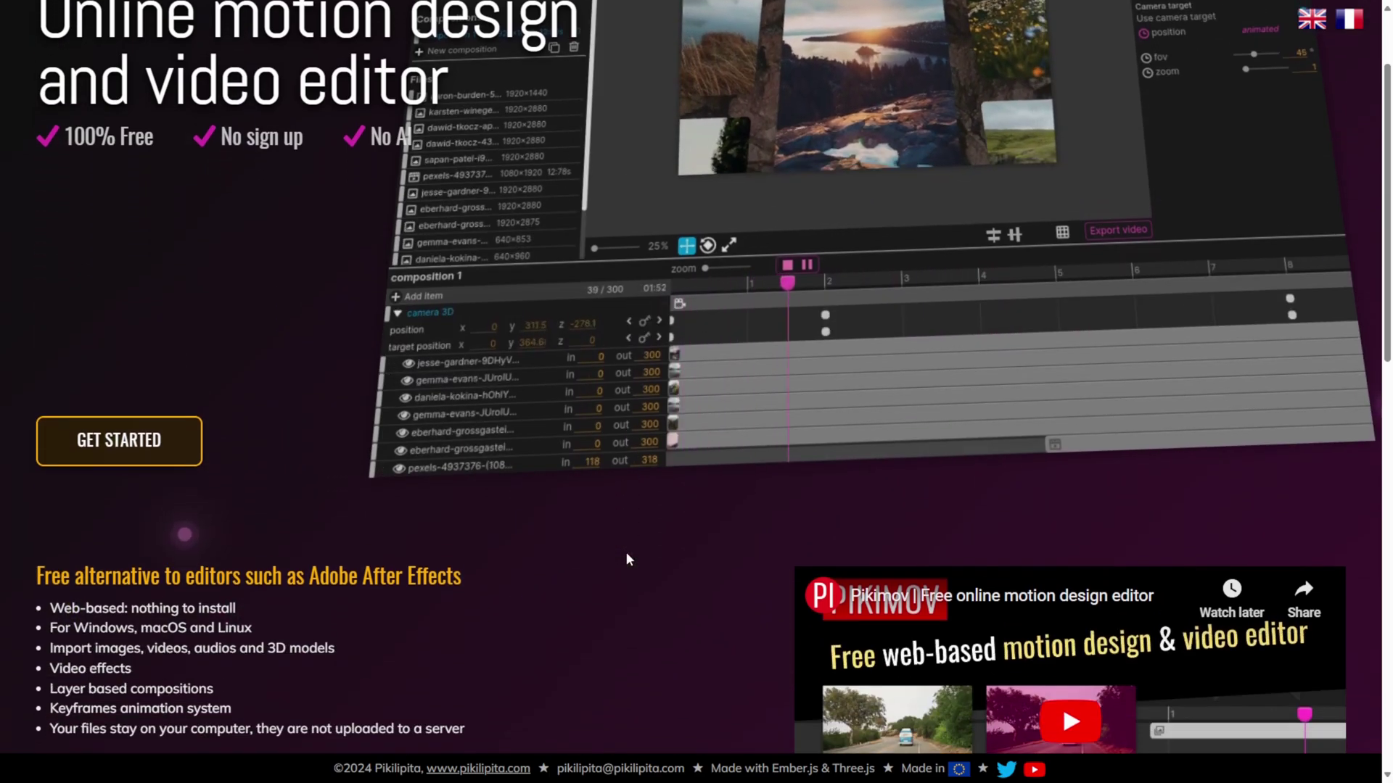
scroll(628, 558, "down", 3)
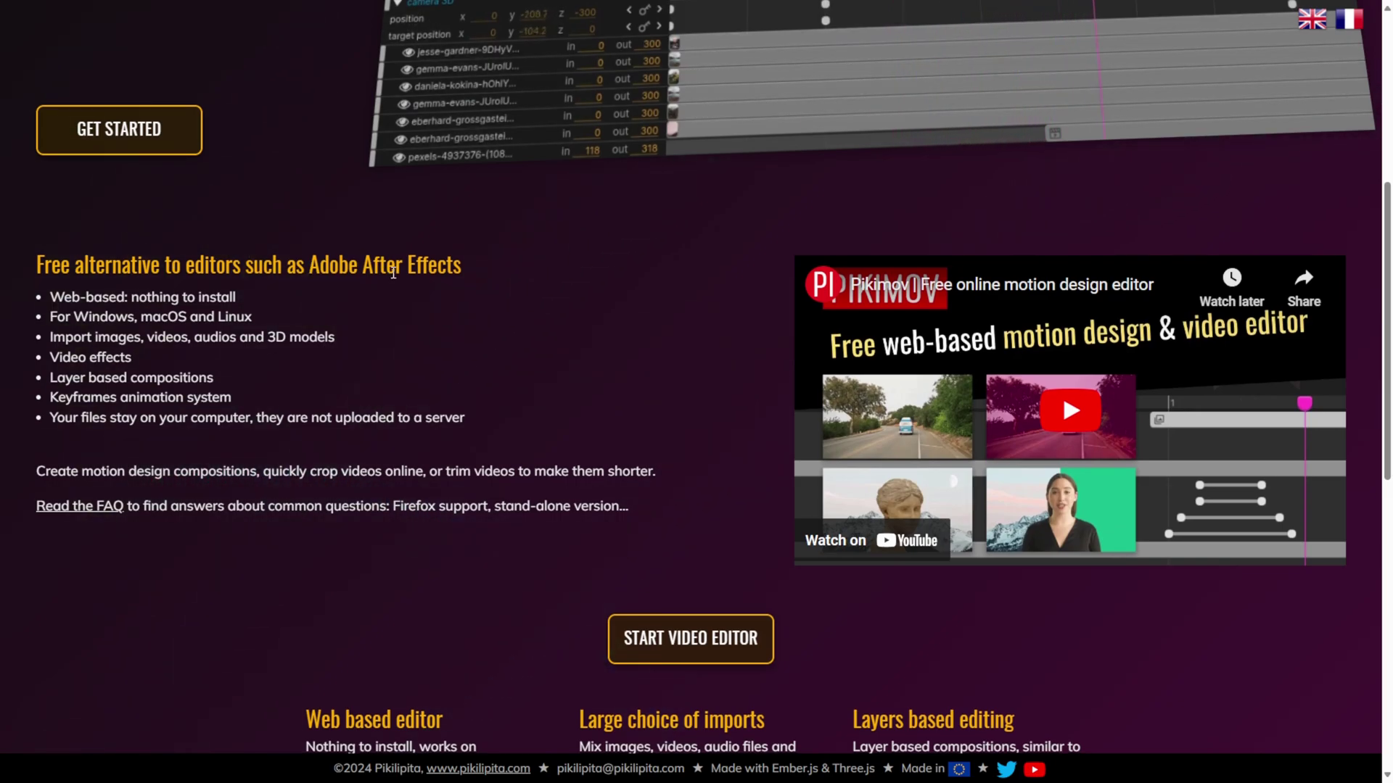
scroll(613, 426, "down", 4)
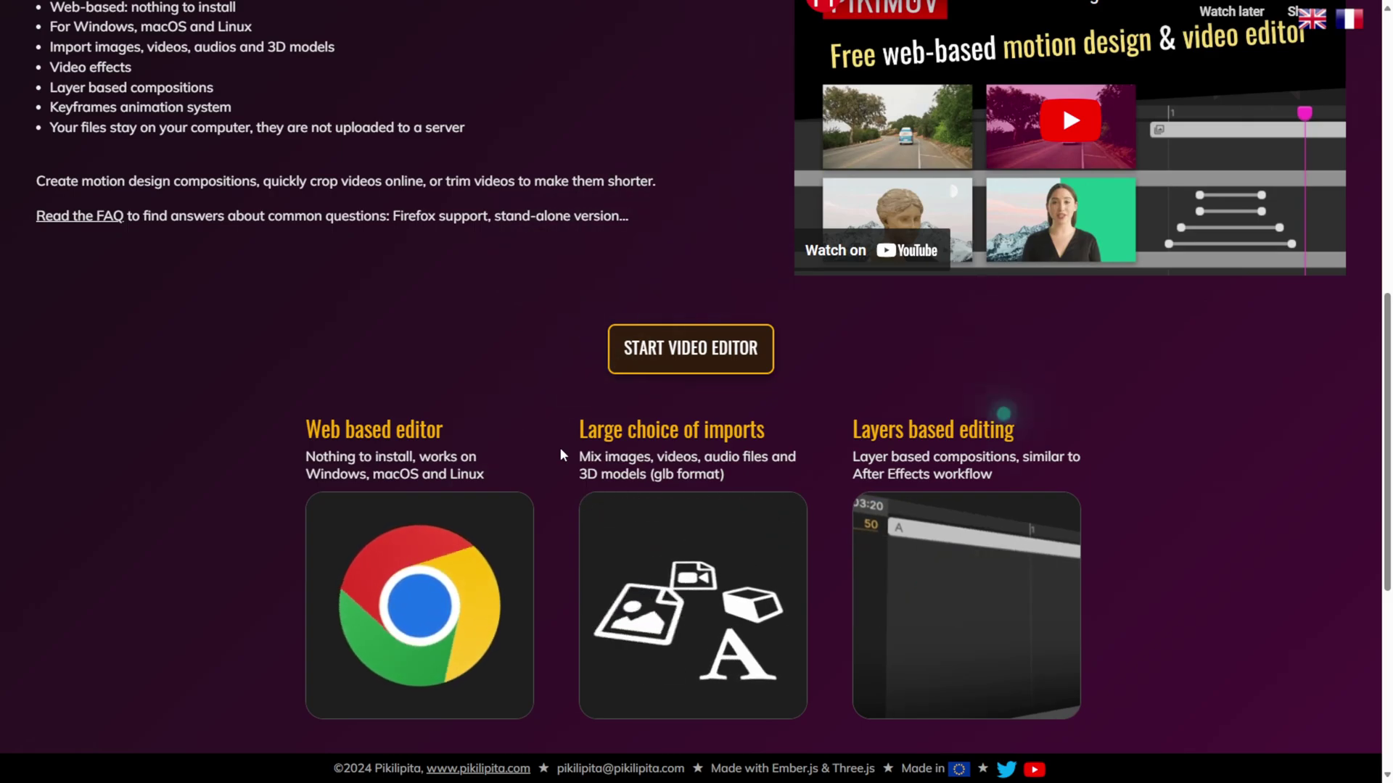
scroll(558, 477, "down", 4)
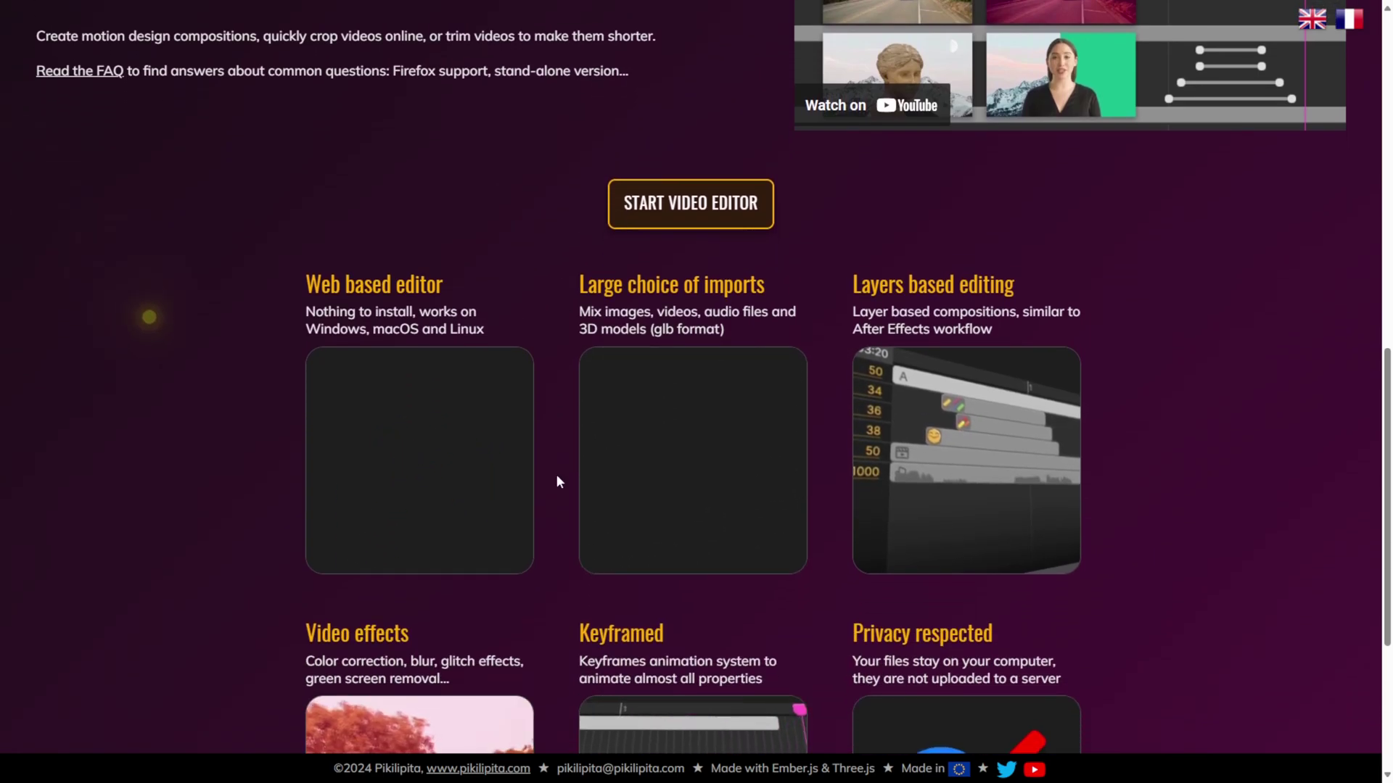
scroll(559, 487, "down", 2)
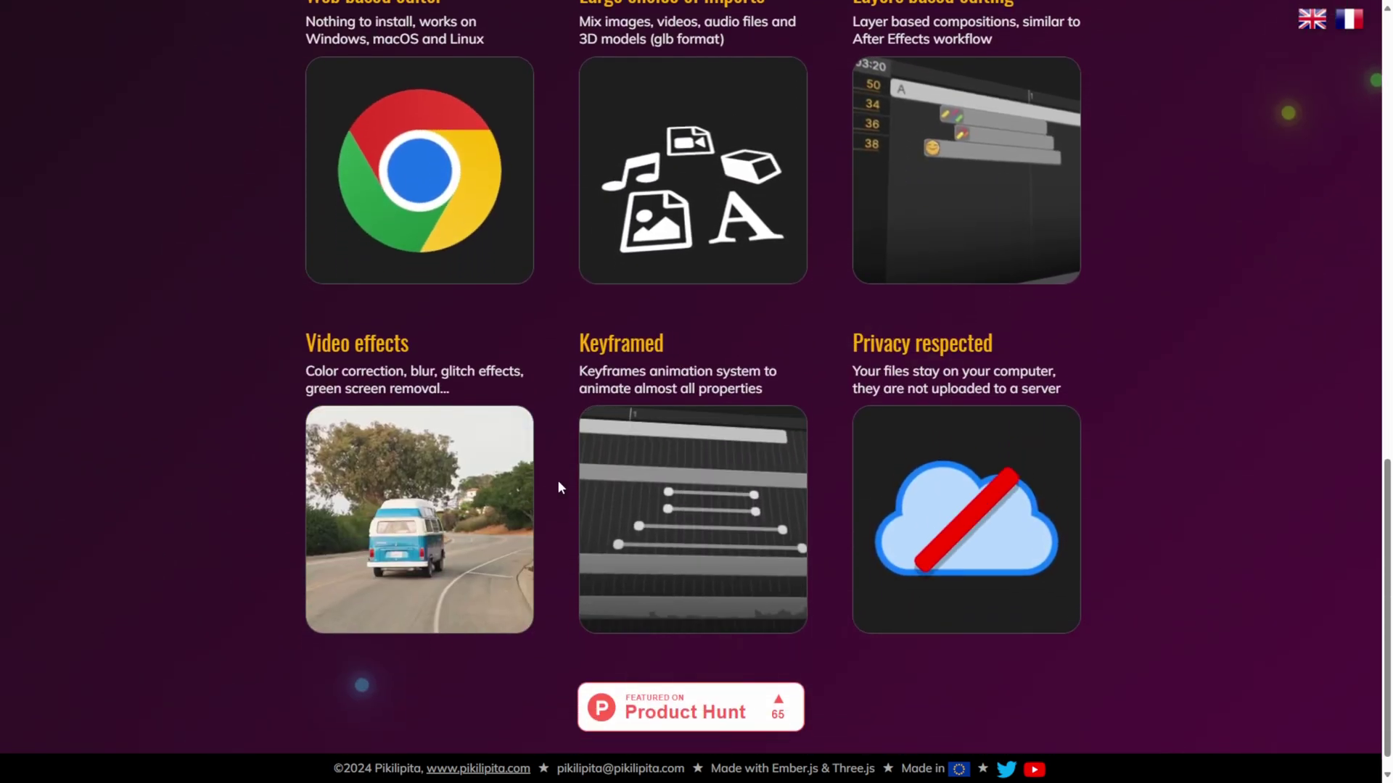
scroll(559, 488, "up", 15)
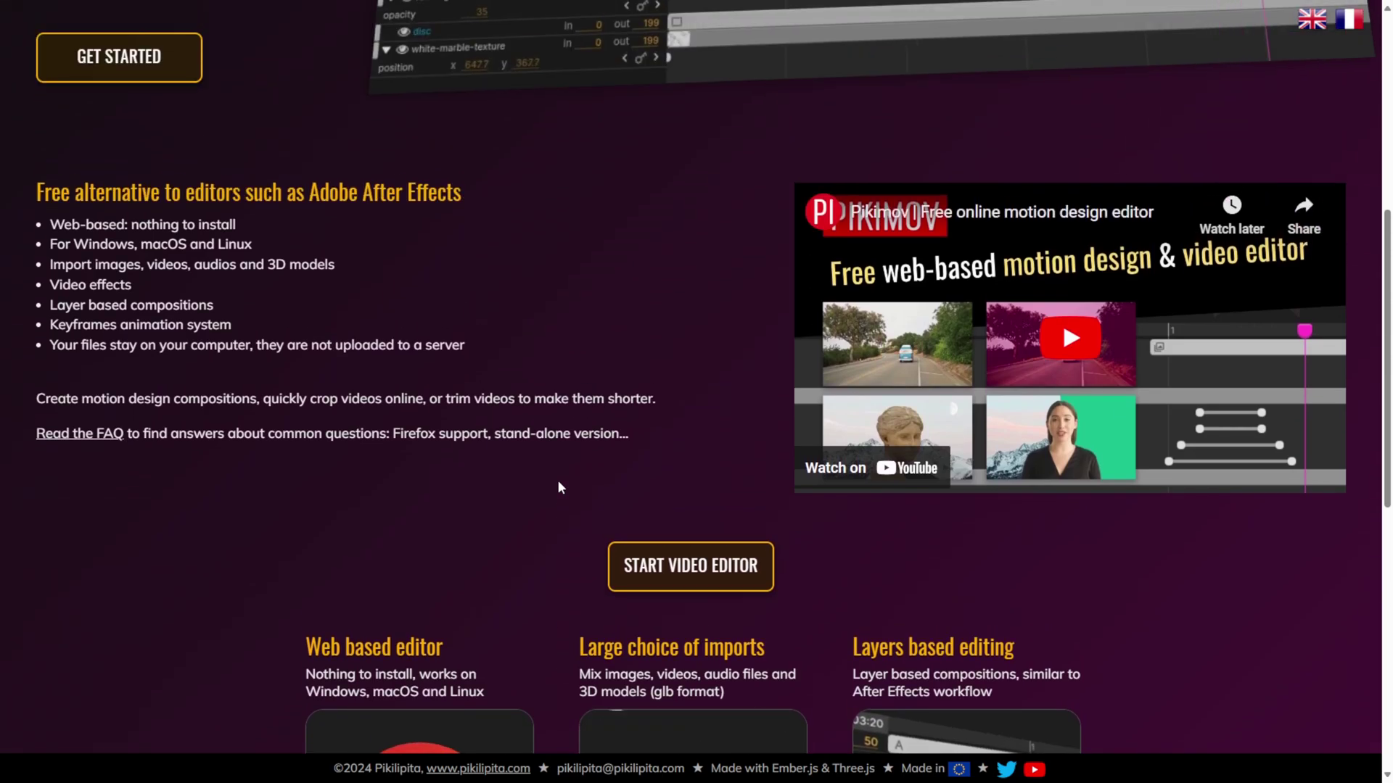
scroll(559, 488, "up", 2)
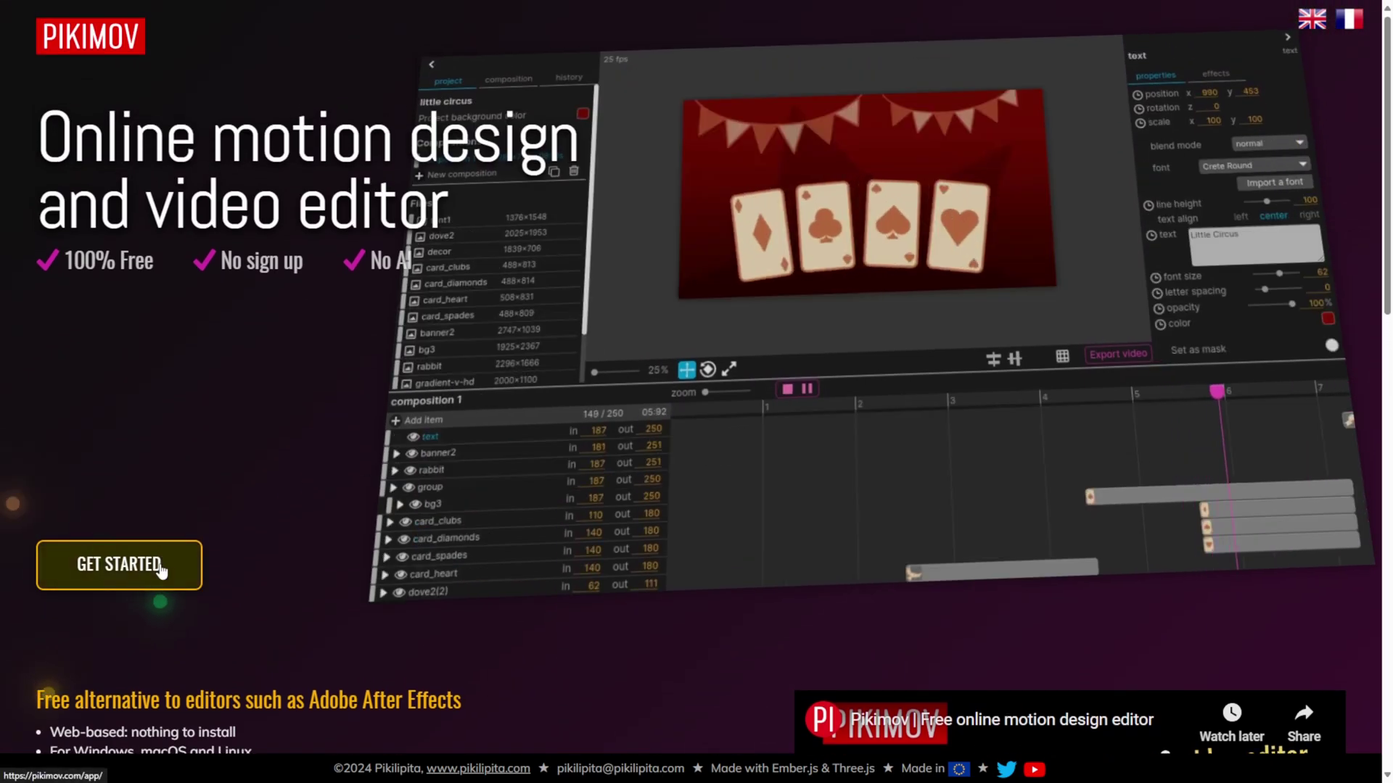
Launch the editor via GET STARTED and load the 'Animated piki logo' demo project
left_click(163, 568)
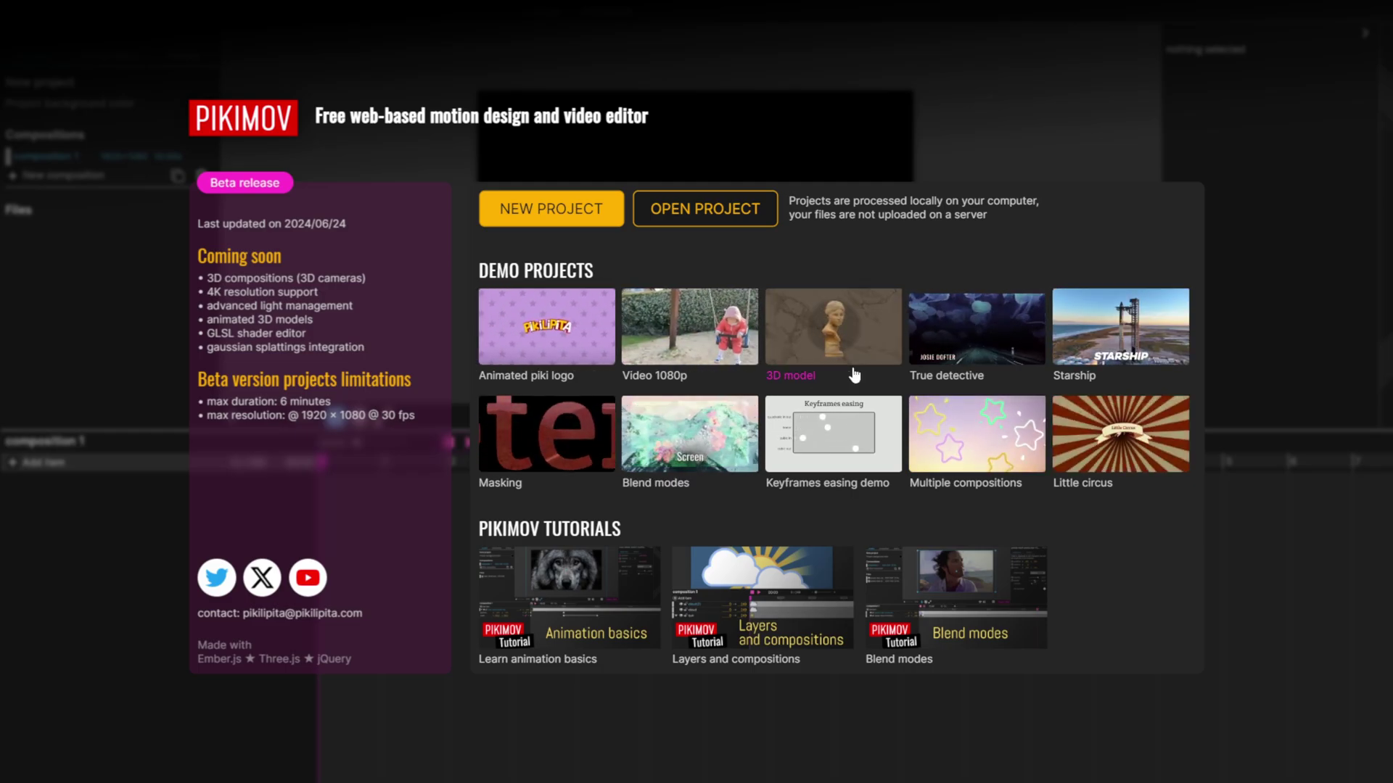
left_click(575, 354)
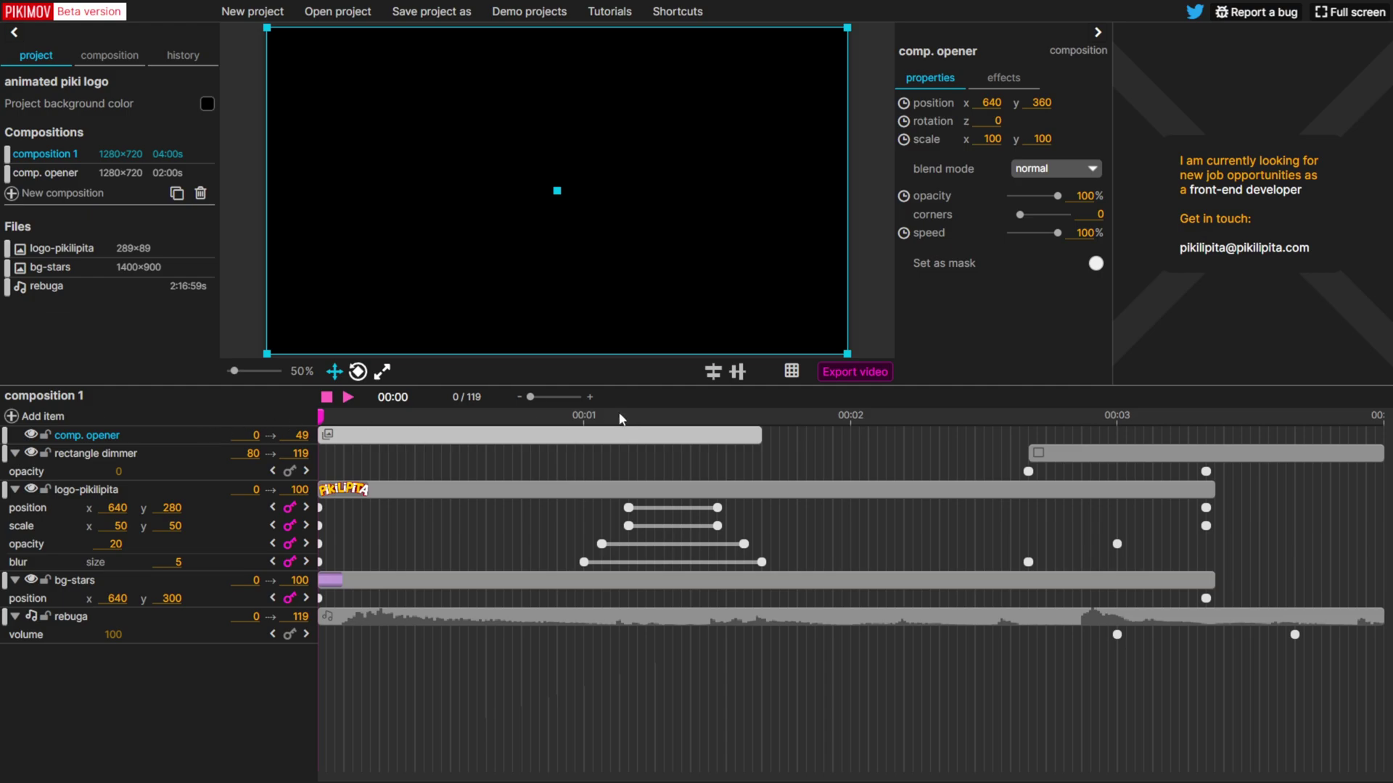
Play composition 1, stop it back at the start, then play the logo animation again
left_click(352, 400)
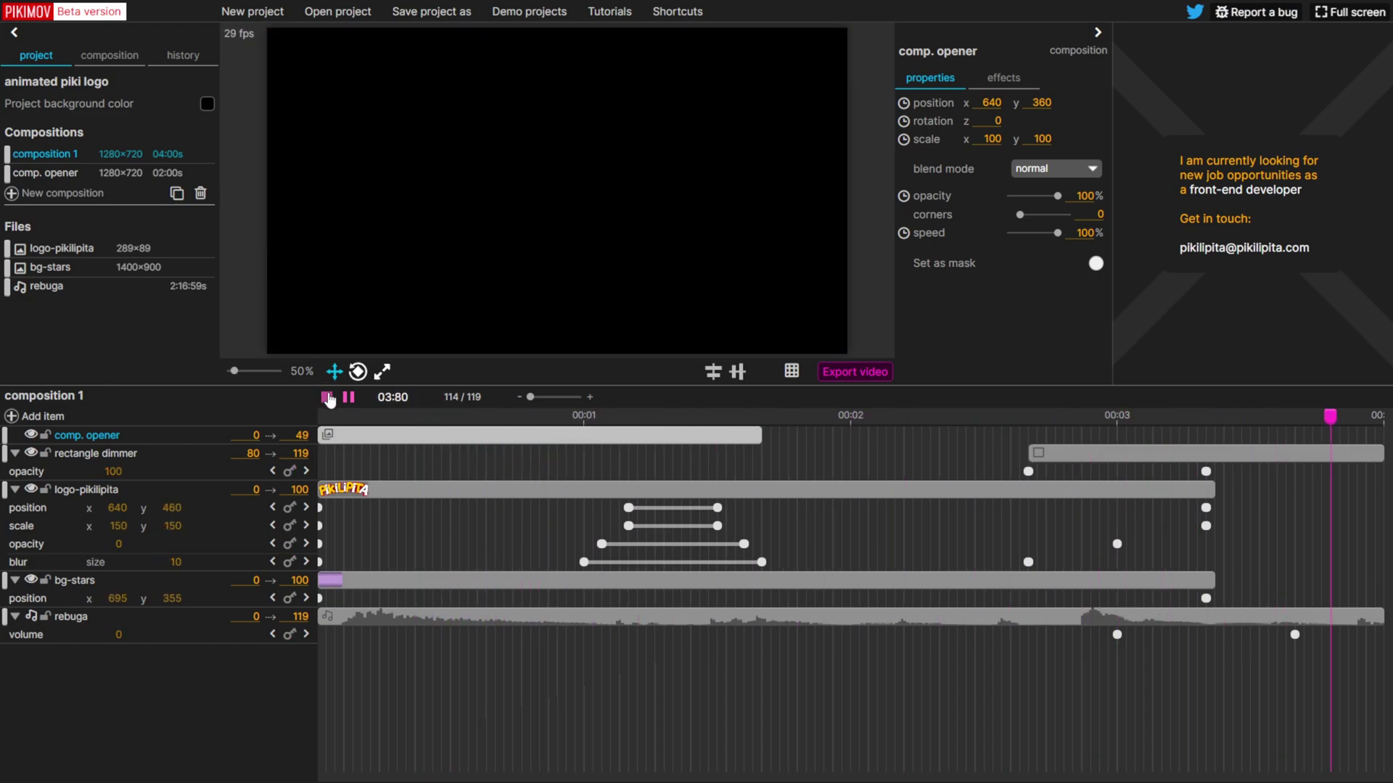
left_click(327, 397)
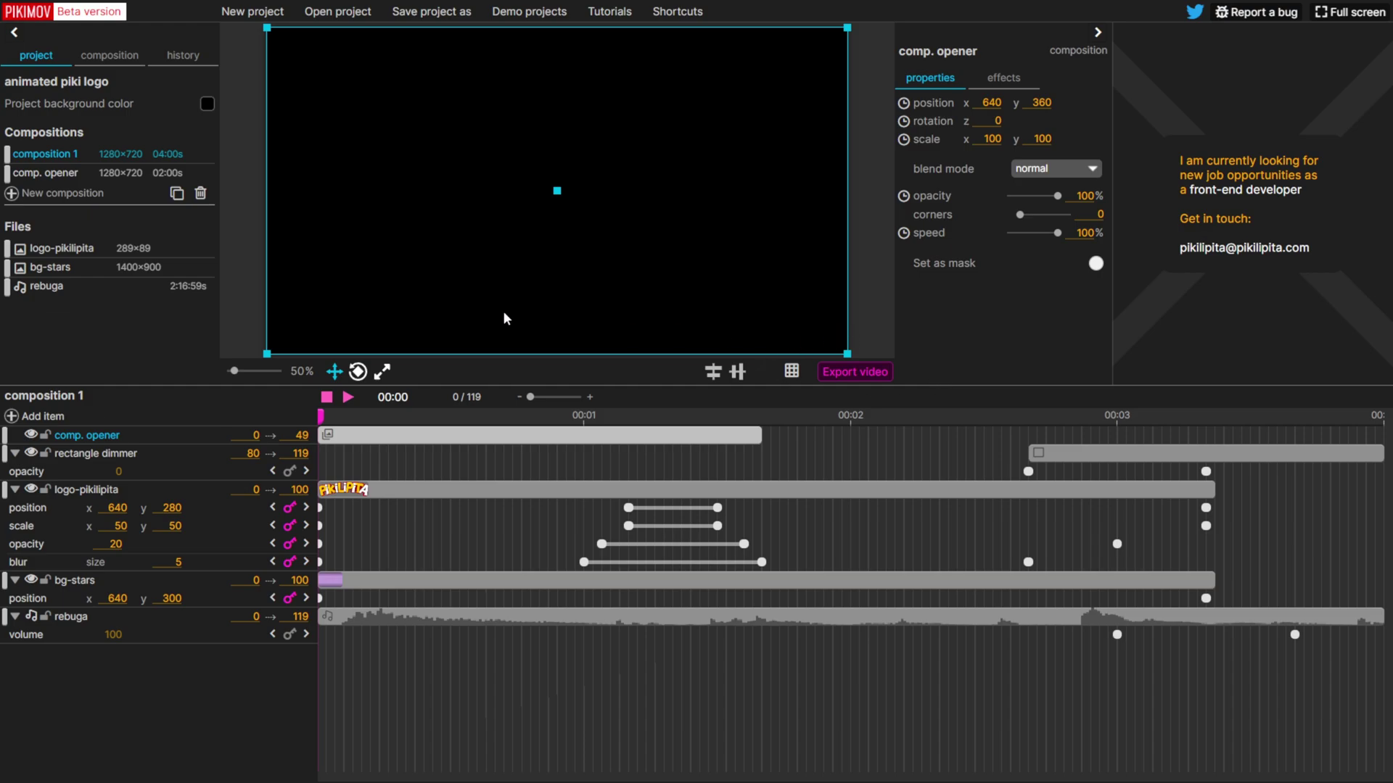
left_click(347, 397)
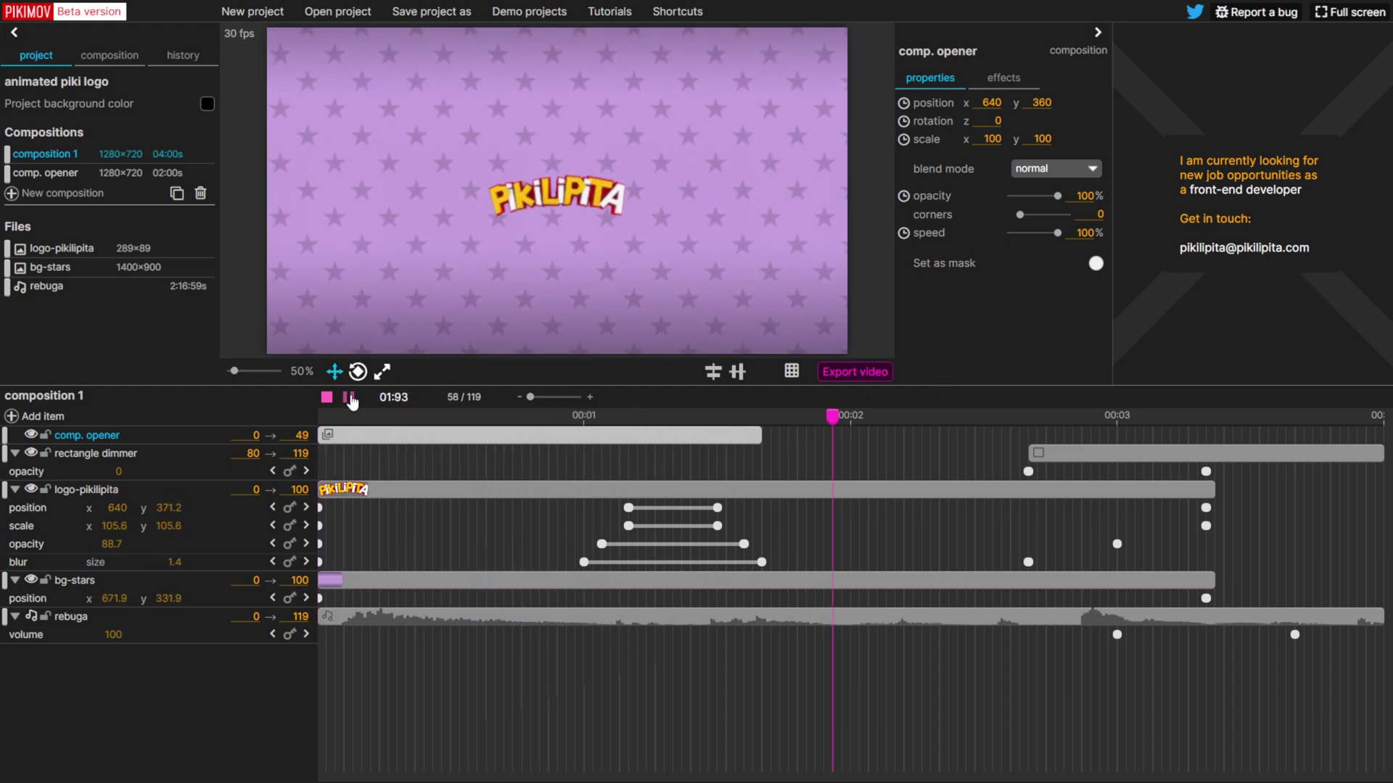
Load the 3D model demo, nudge the statue, and scrub the playhead through its animation
left_click(515, 4)
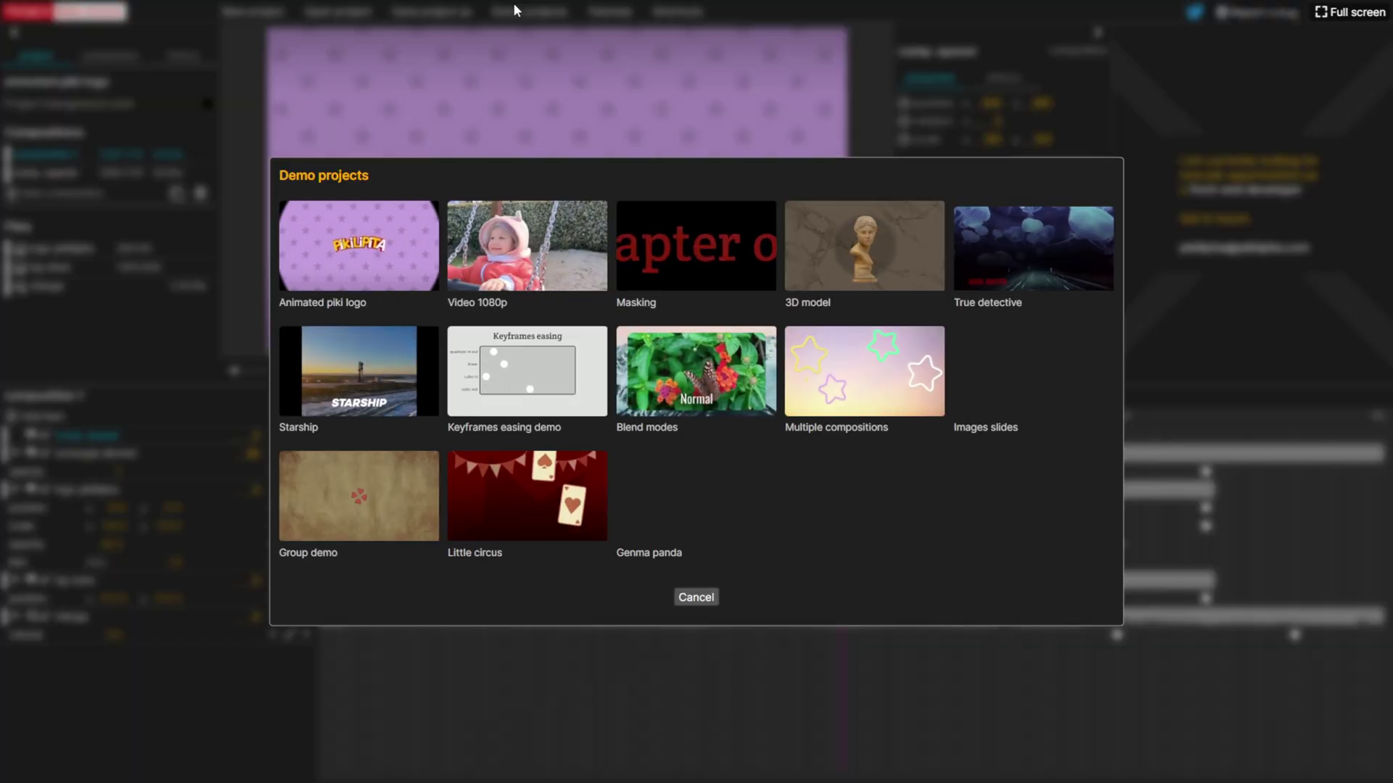
left_click(839, 277)
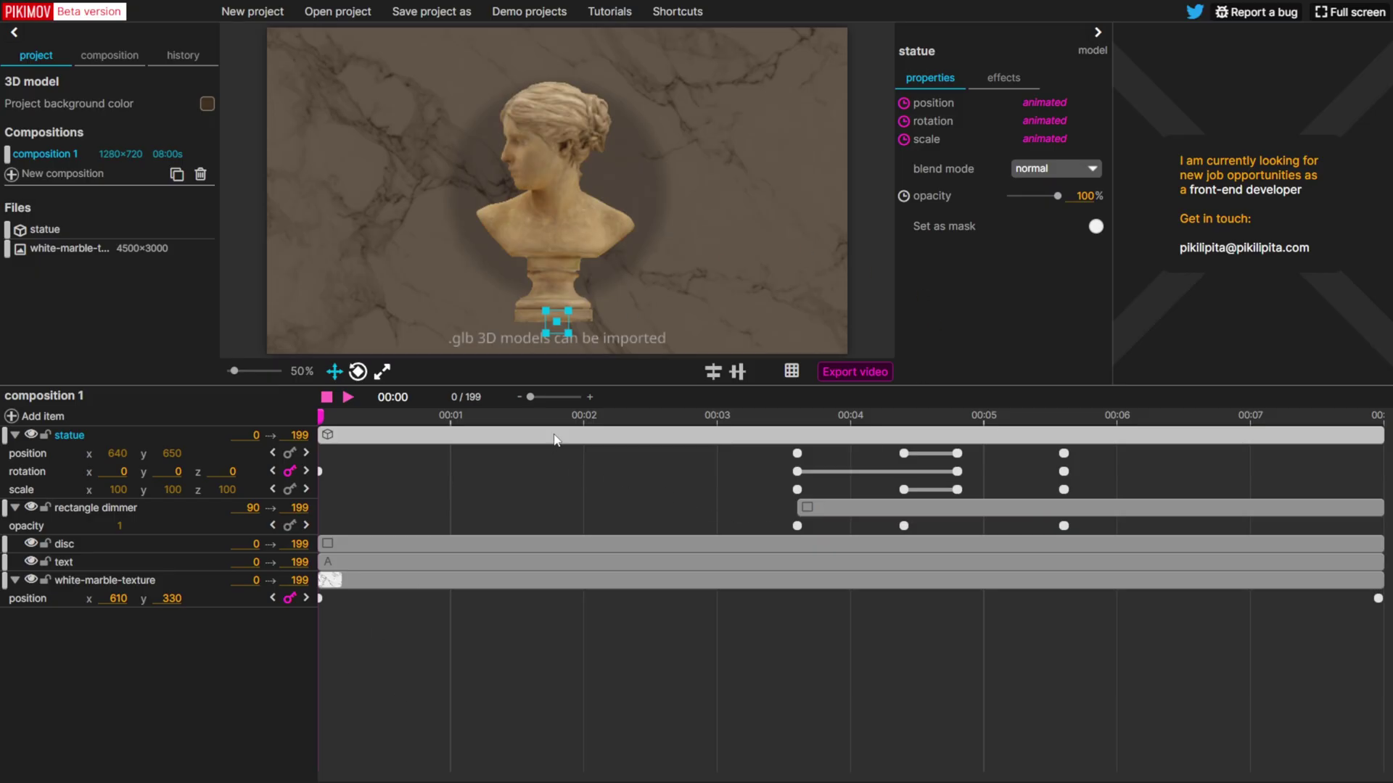
mouse_move(559, 330)
left_mouse_down()
mouse_move(570, 313)
mouse_move(668, 311)
mouse_move(551, 300)
mouse_move(544, 319)
mouse_move(577, 317)
mouse_move(544, 324)
mouse_move(559, 302)
mouse_move(557, 328)
left_mouse_up()
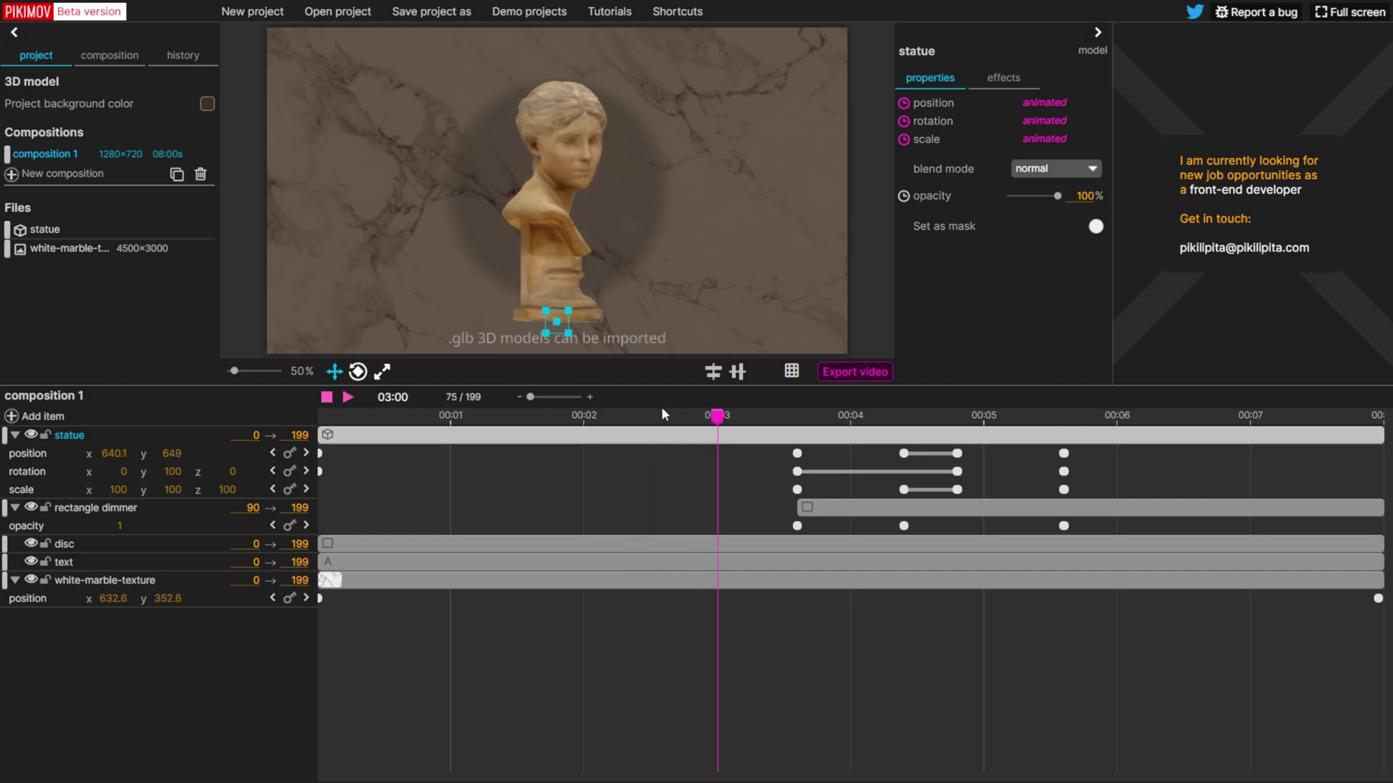
left_click_drag(812, 415, 421, 563)
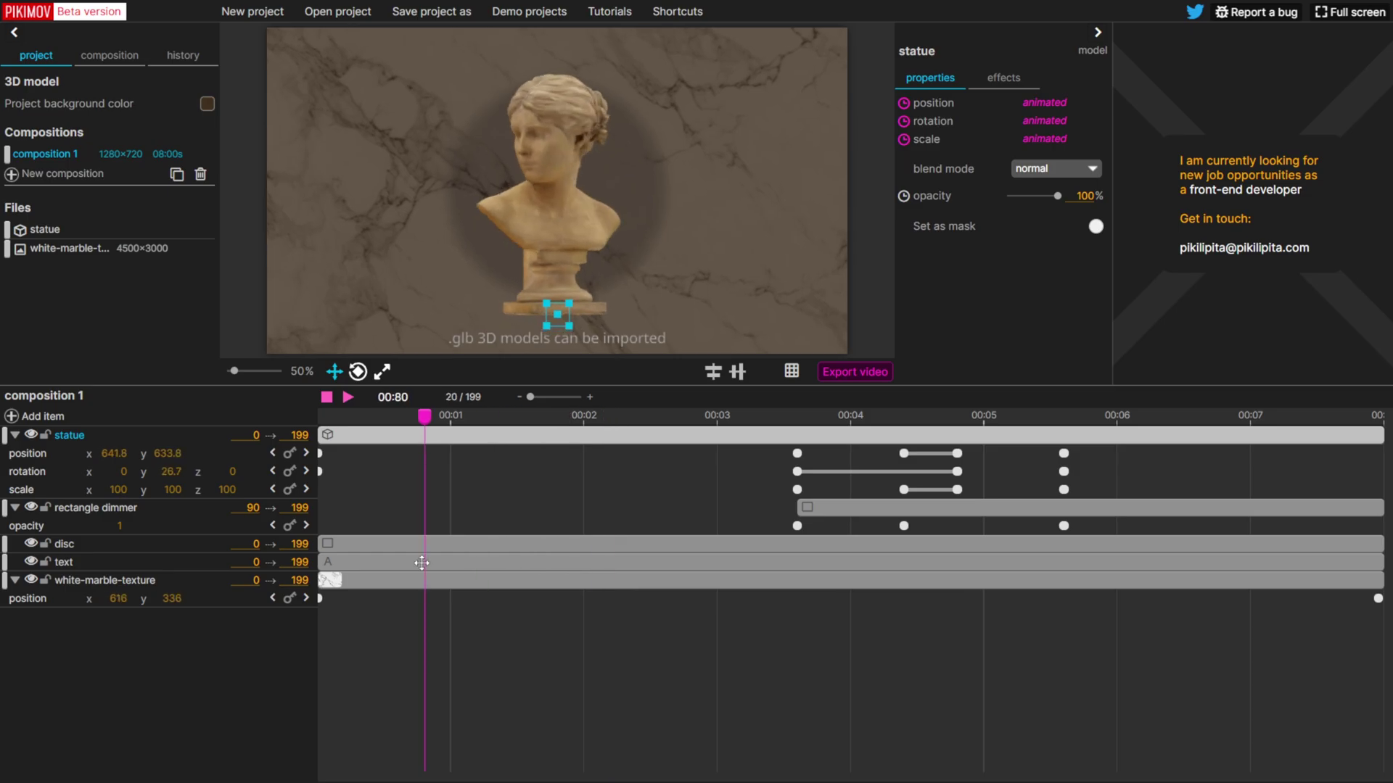
left_click(514, 11)
Load the True detective demo, play its titles, then stop back at frame 0
left_click(1029, 247)
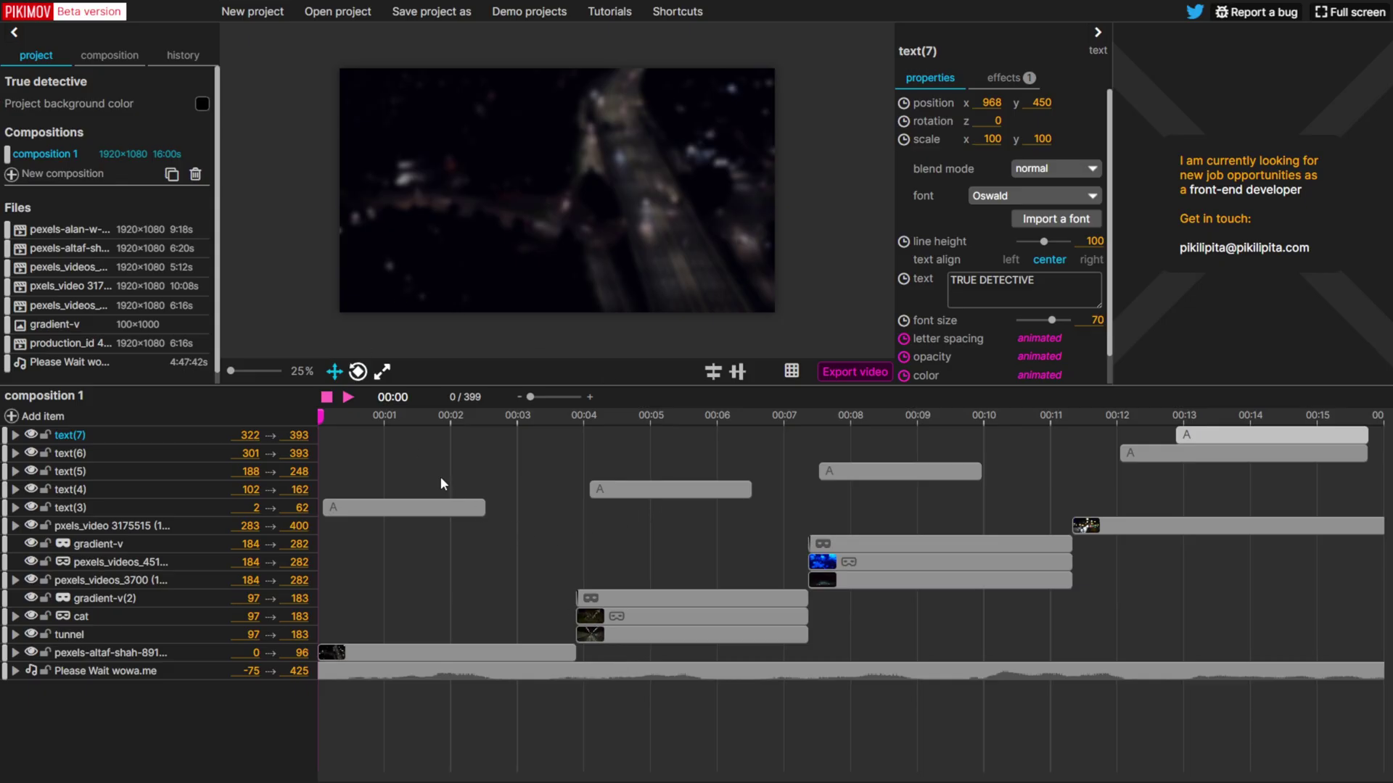
left_click(352, 402)
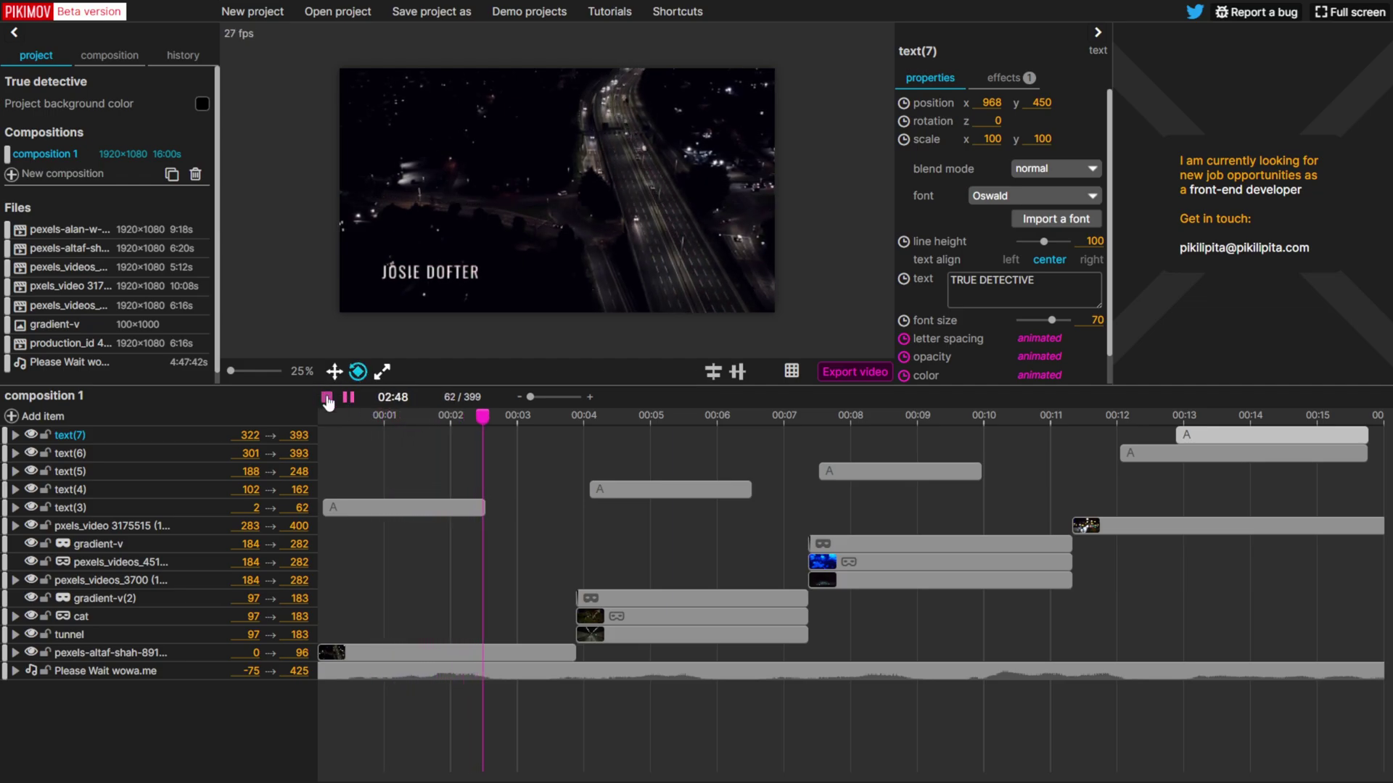
left_click(327, 399)
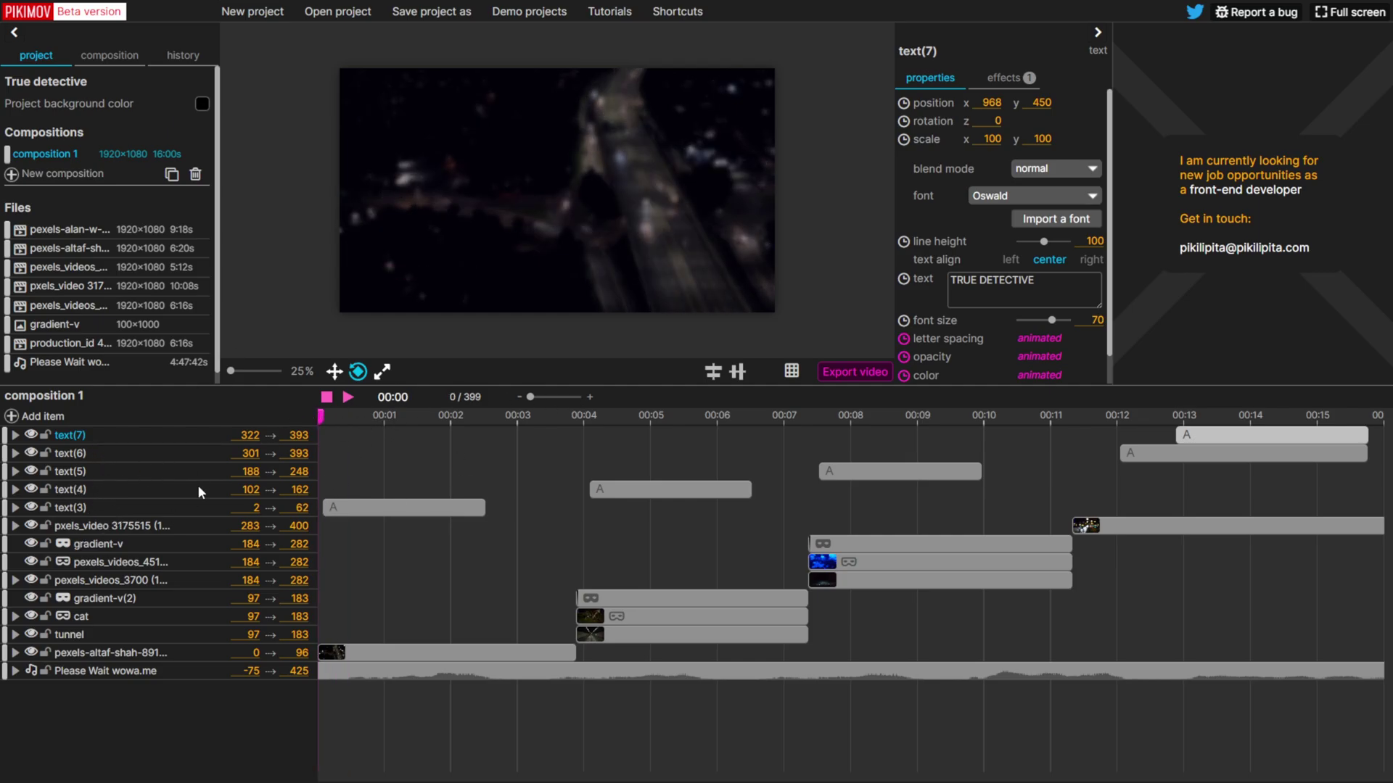
Add a group layer, move text(7) through text(4) into it, toggle it, then scrub
left_click(14, 419)
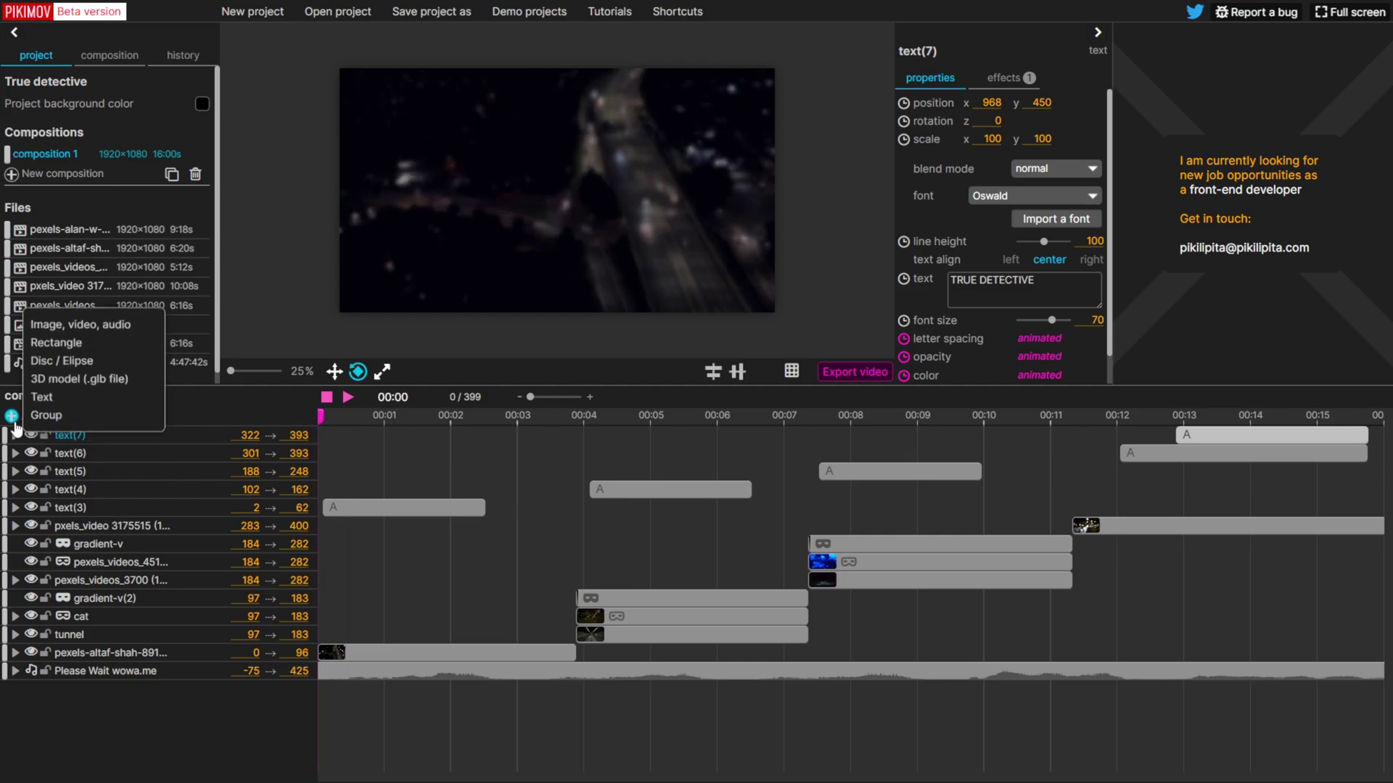
left_click(51, 415)
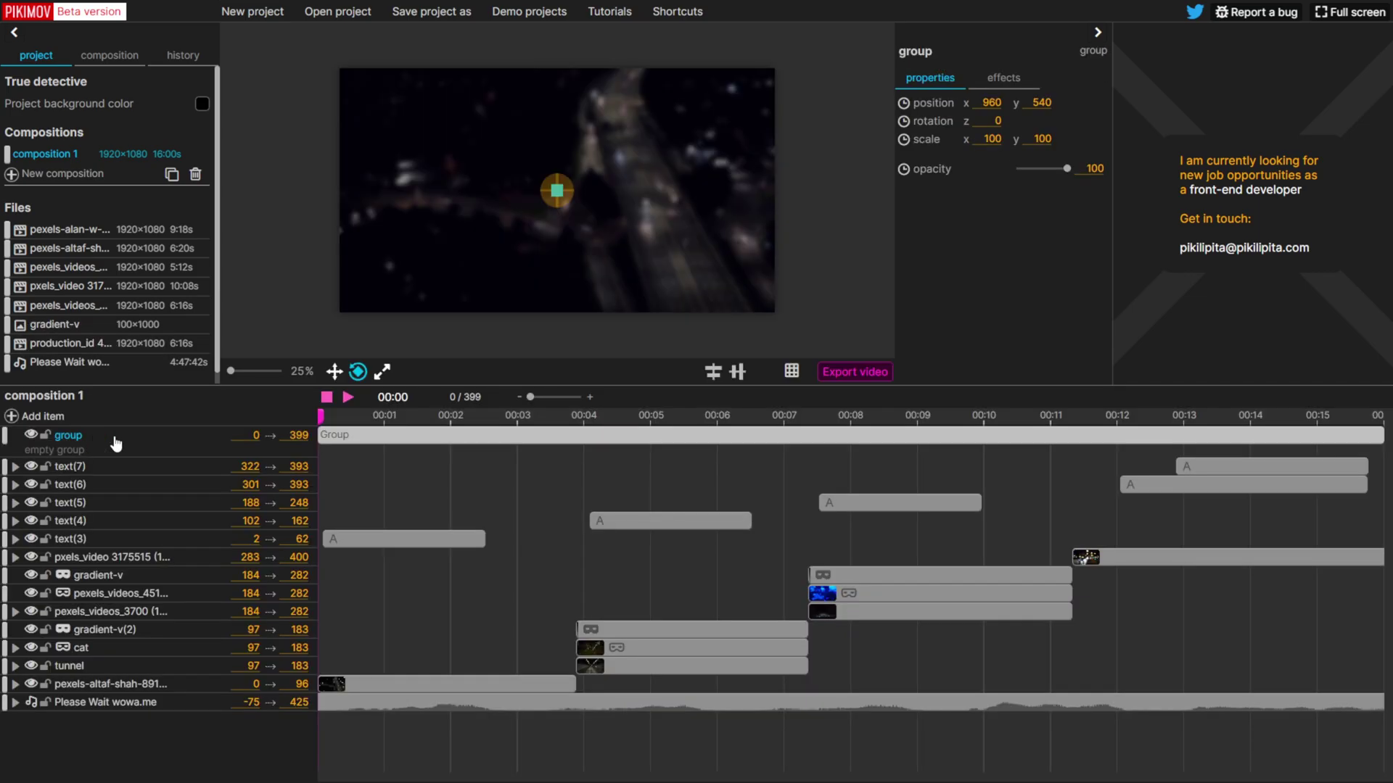
left_click(72, 467)
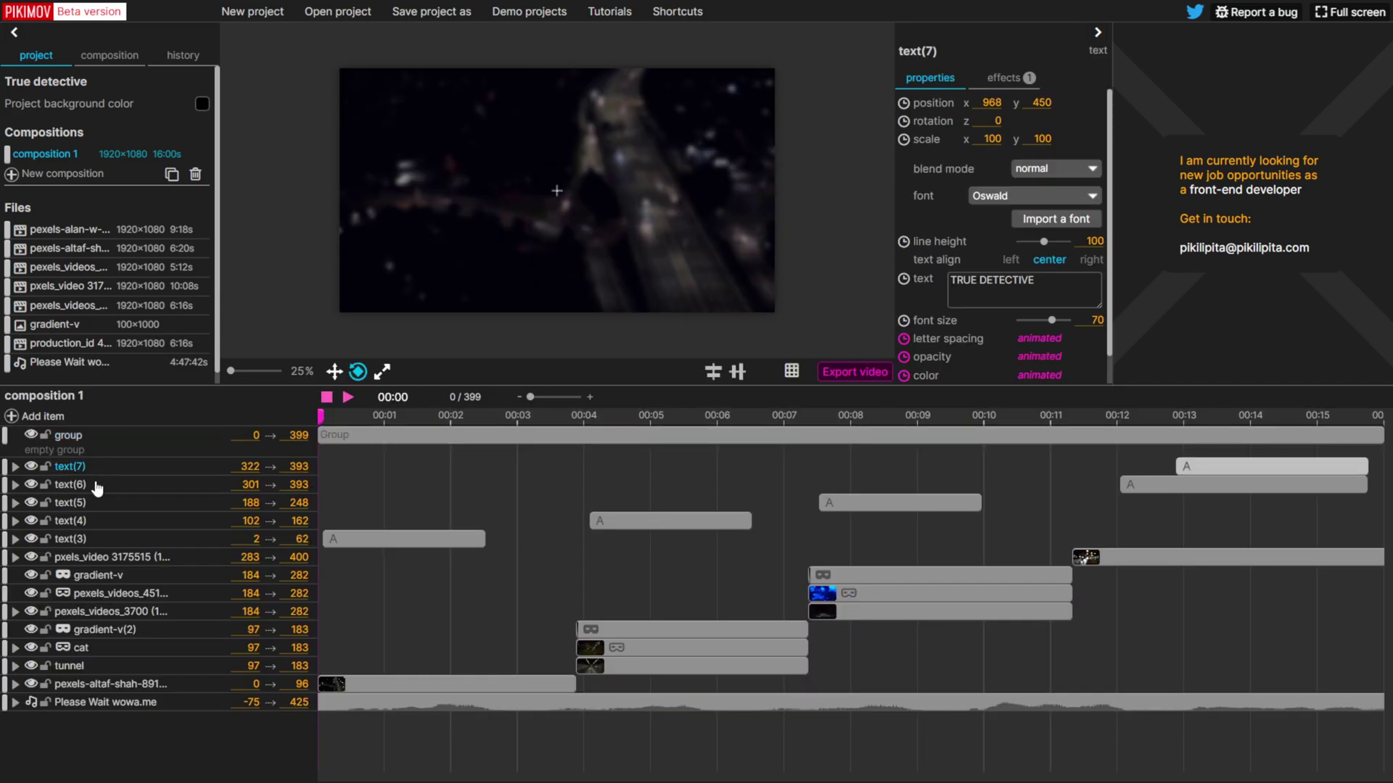
left_click(96, 486, "shift")
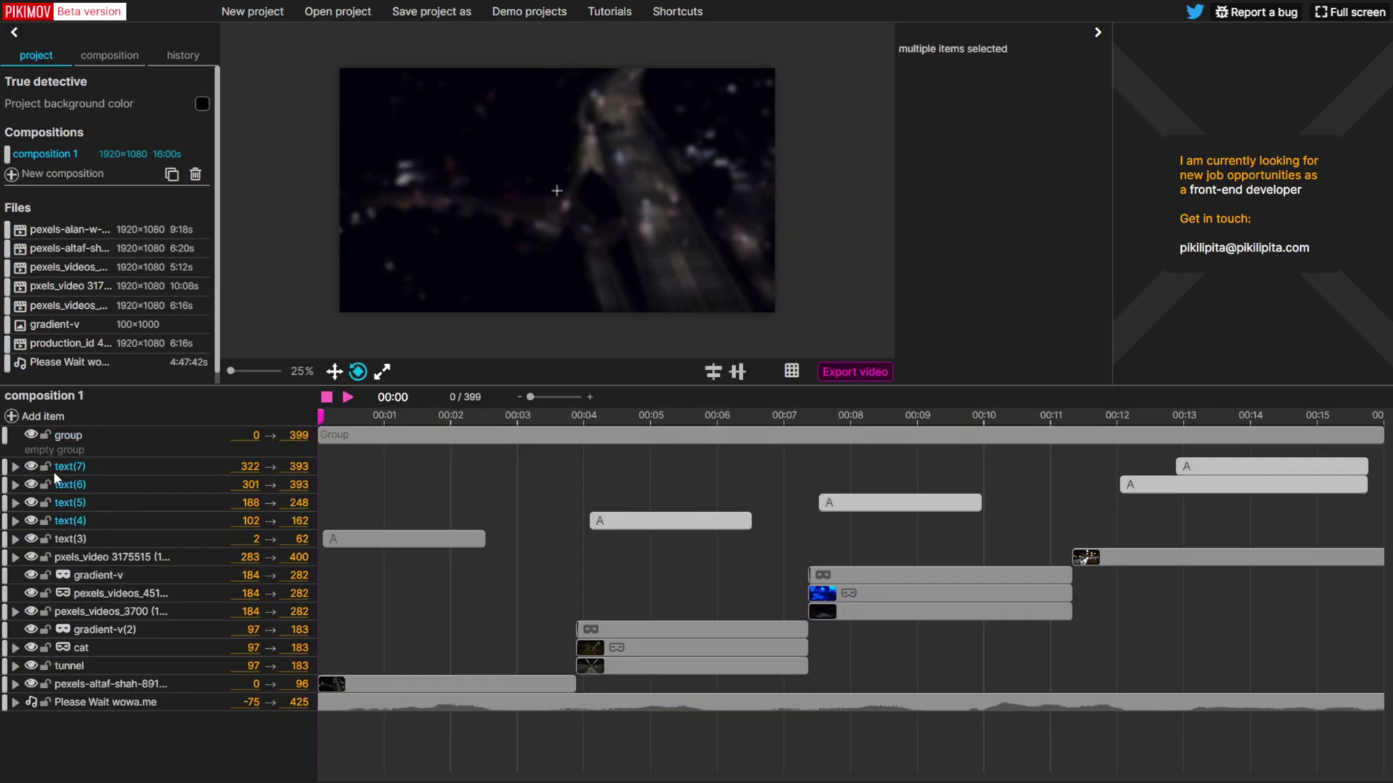
mouse_move(6, 467)
left_mouse_down()
mouse_move(14, 435)
mouse_move(25, 446)
left_mouse_up()
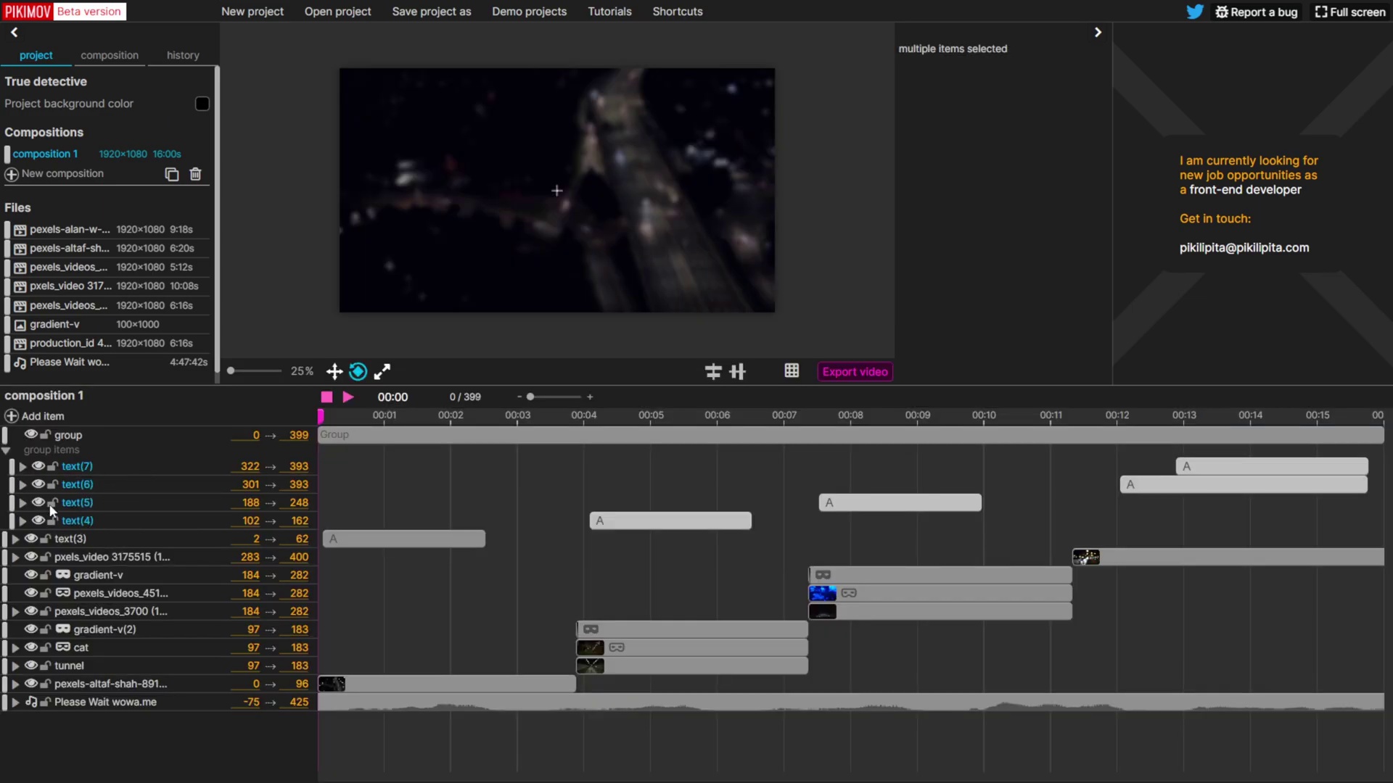
left_click(6, 451)
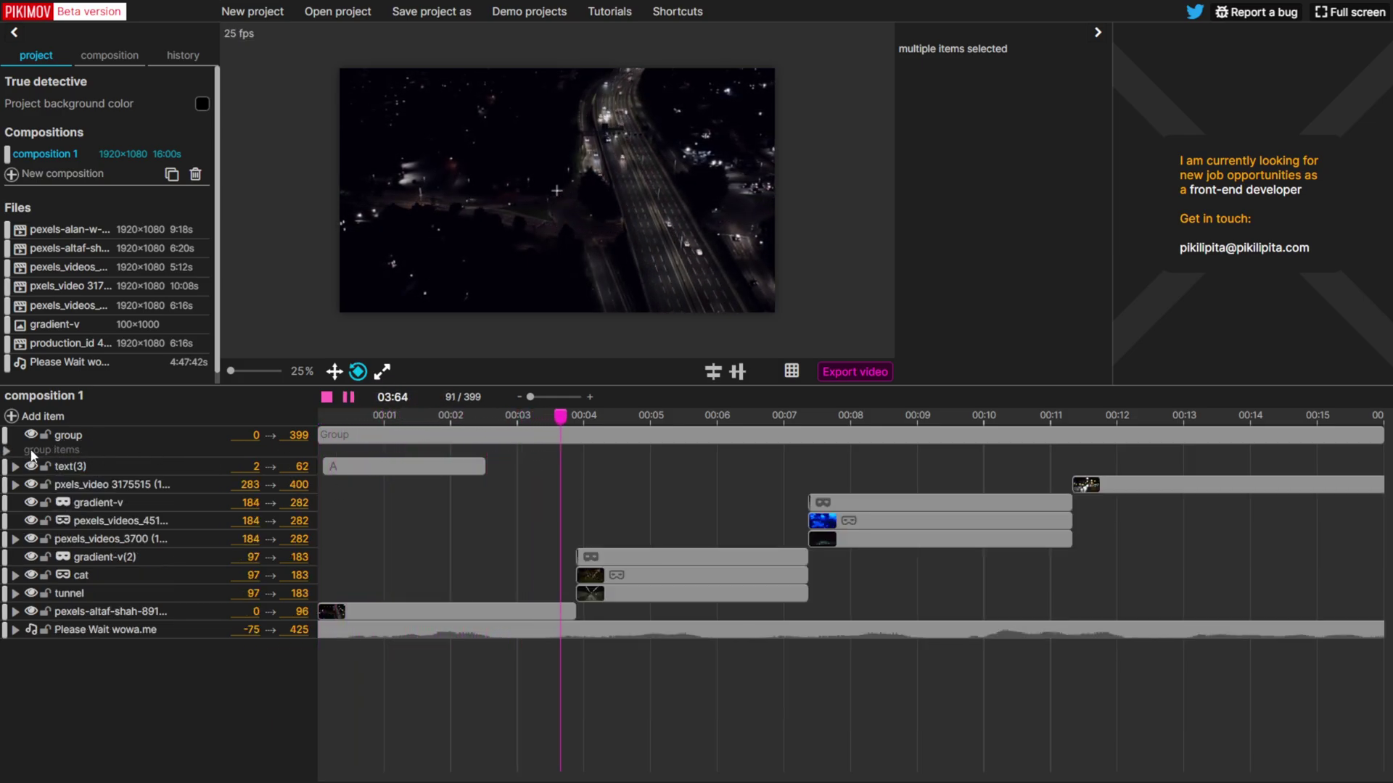
left_click(6, 453)
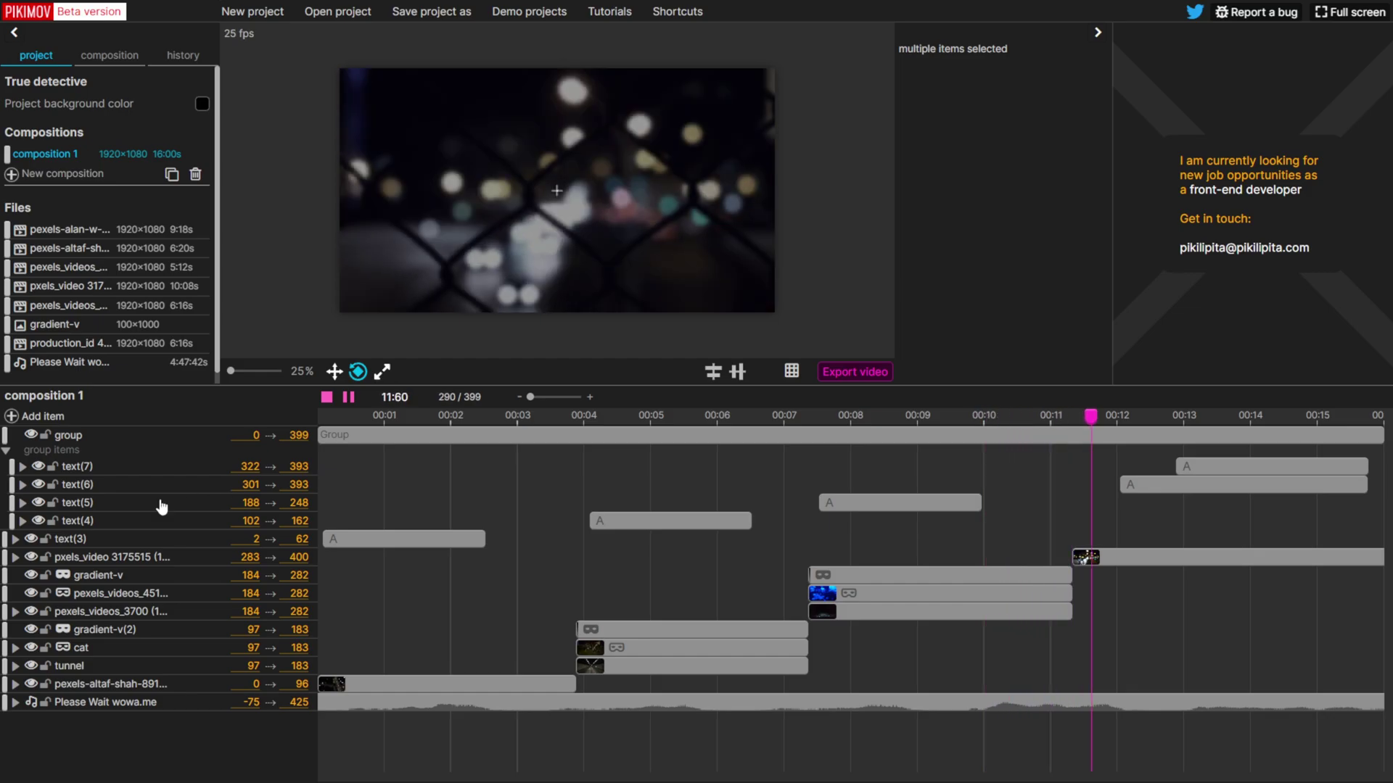
left_click(326, 397)
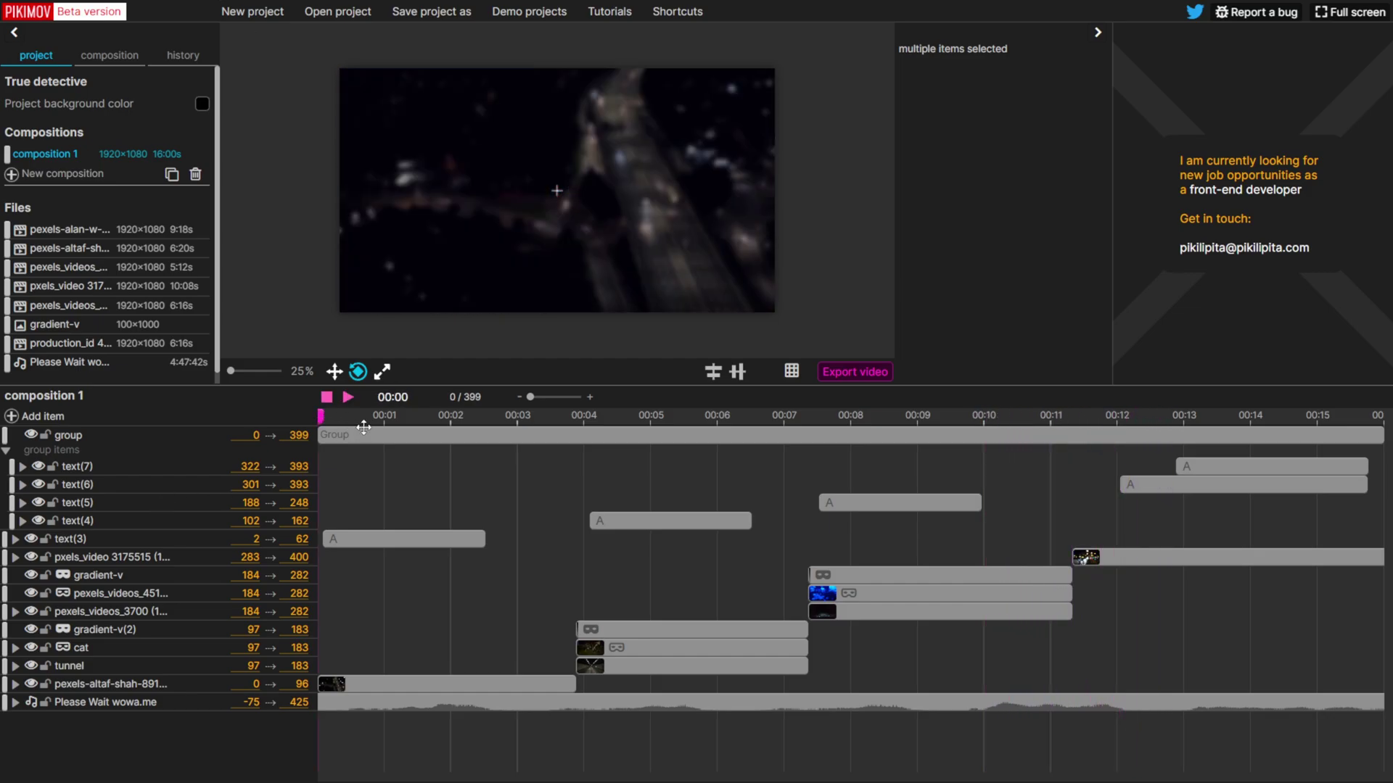
left_click_drag(316, 524, 703, 516)
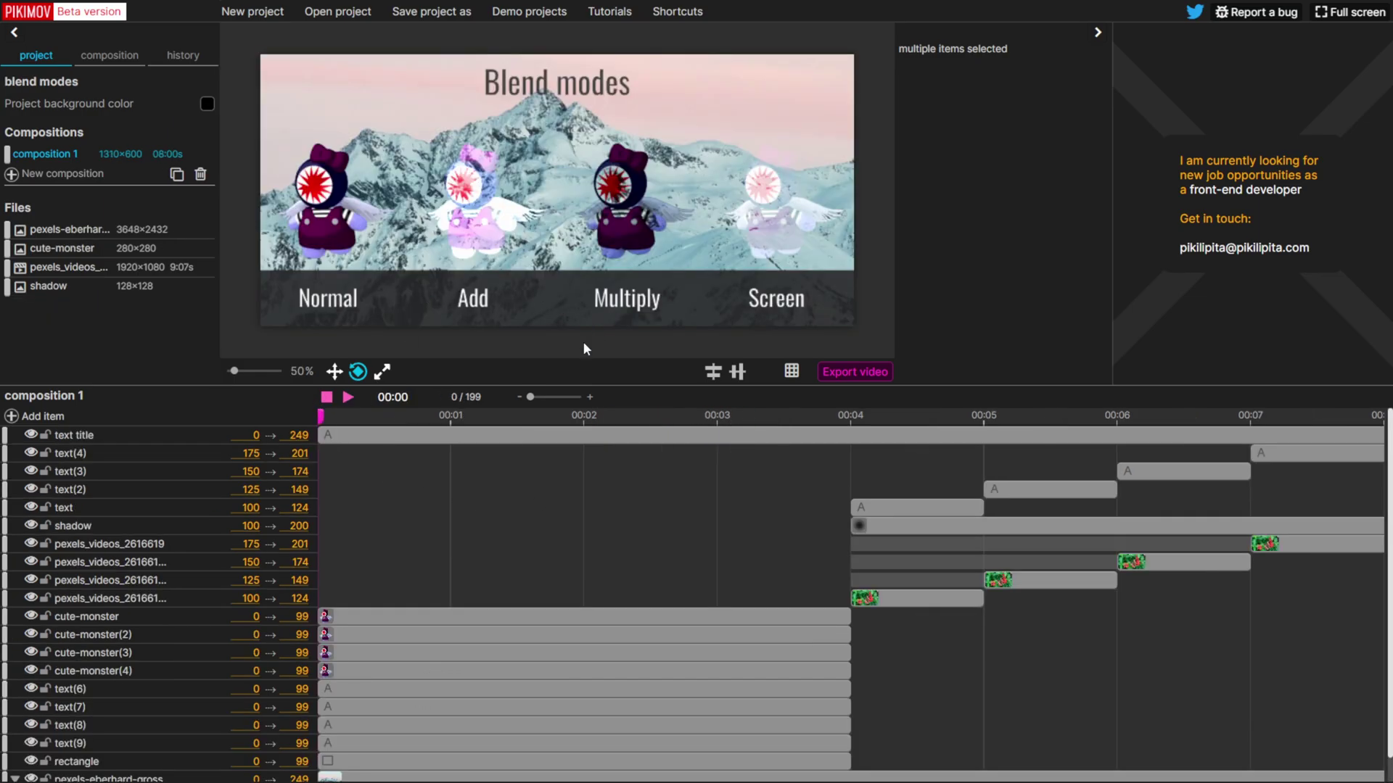
Start playback of the Blend modes comparison of Normal, Add, Multiply and Screen
left_click(348, 397)
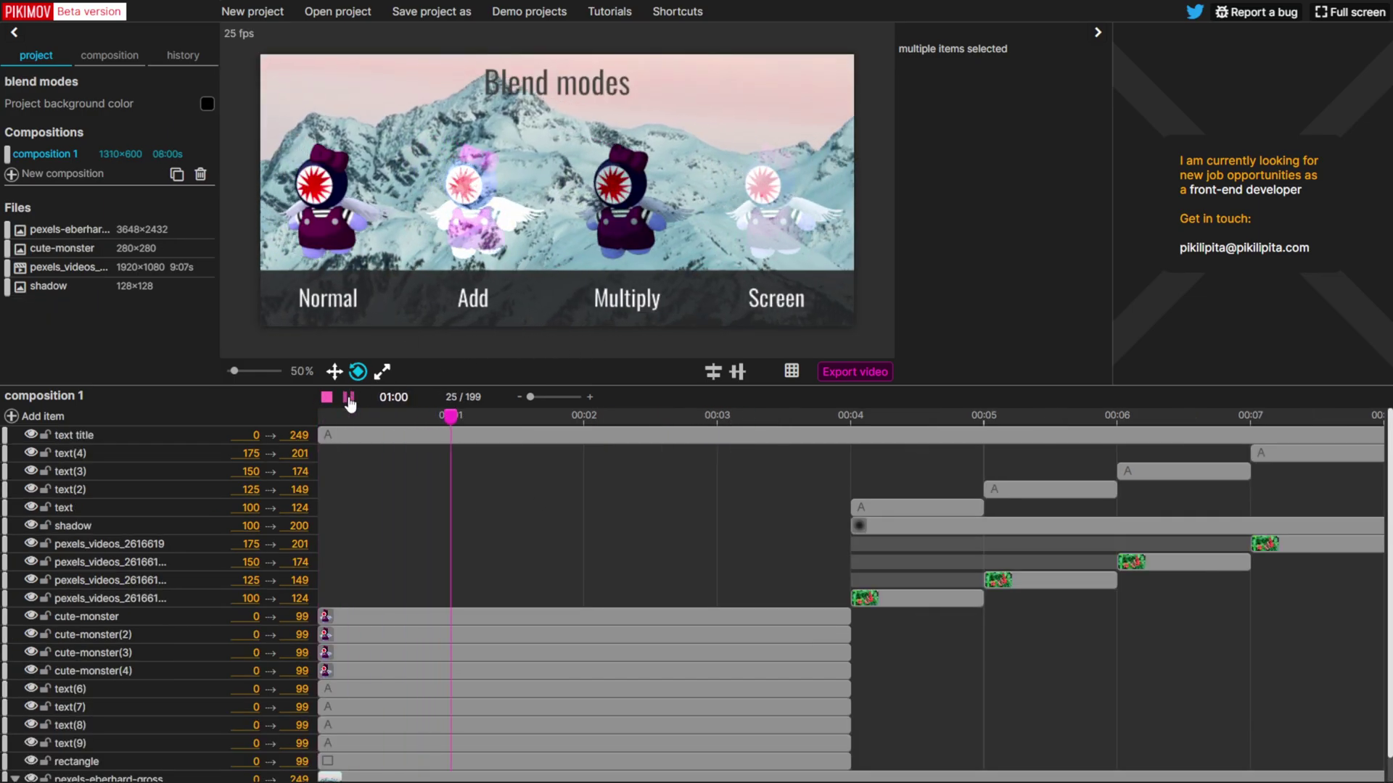